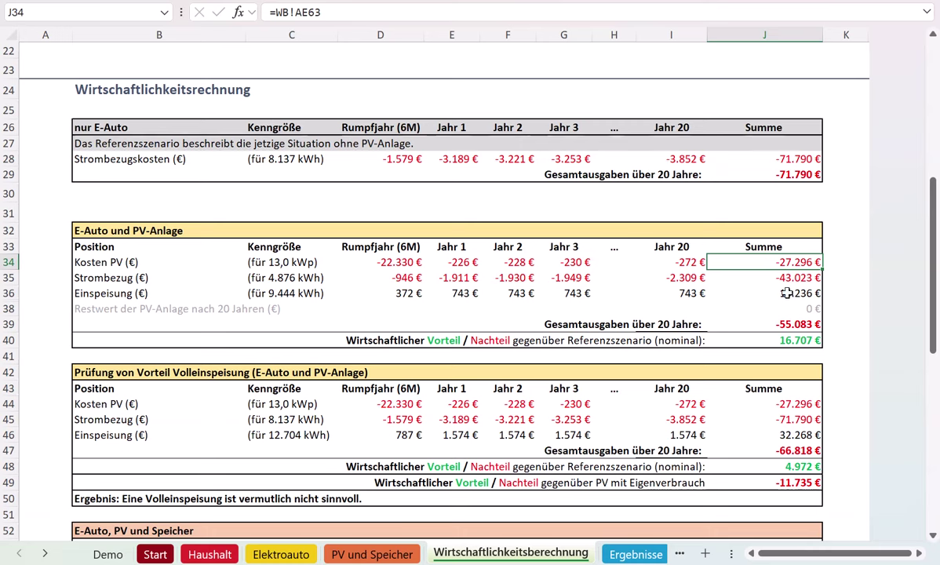
Step: Examine the feed-in sum, 20-year total expenditure and economic advantage in the "E-Auto und PV-Anlage" calculation
left_click(787, 293)
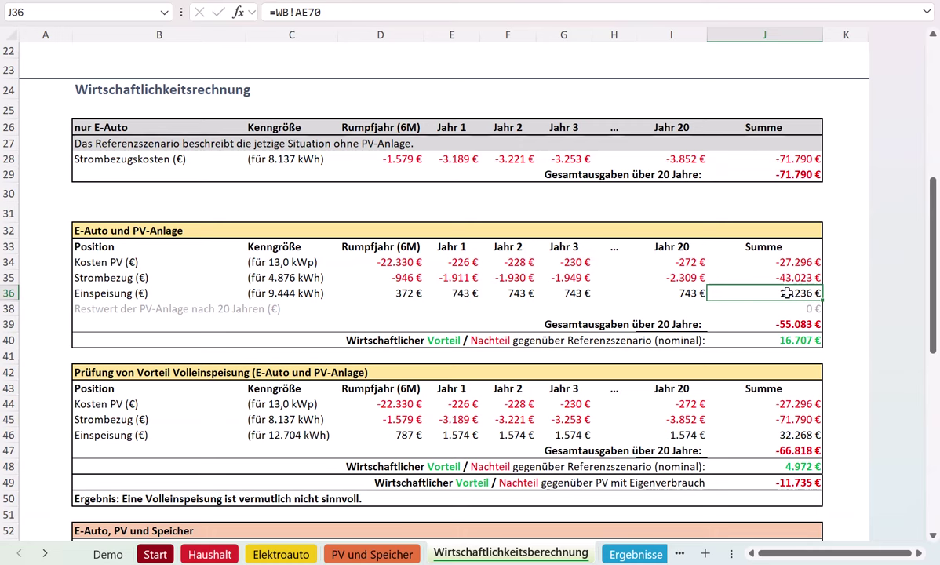
left_click(781, 322)
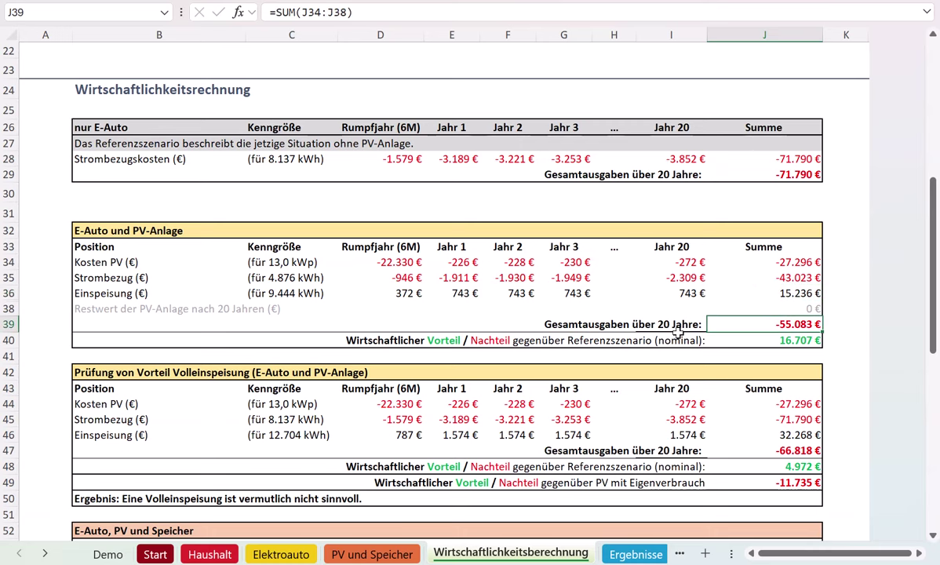
left_click(762, 339)
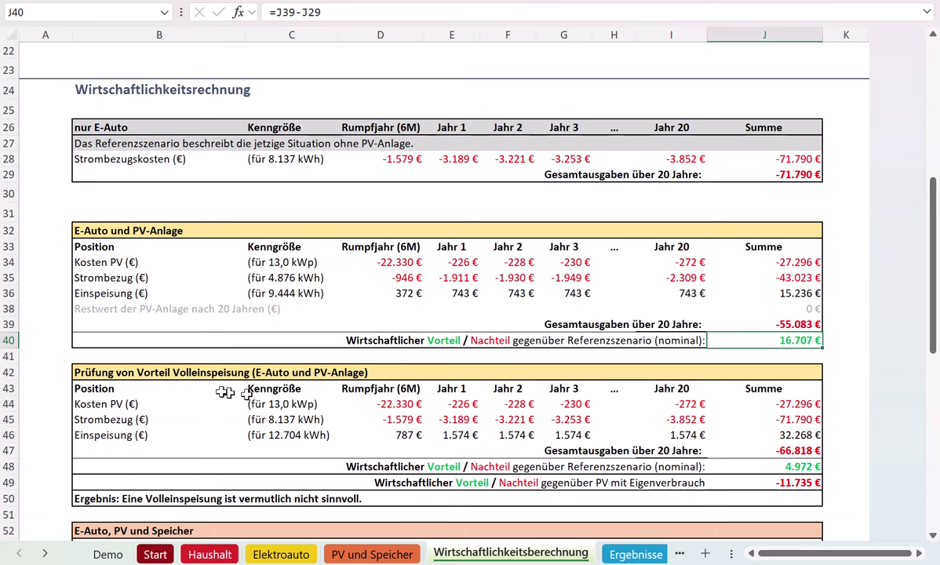
Step: Examine the full feed-in check's feed-in sum and its advantage or disadvantage against the reference scenario and PV self-consumption
left_click(90, 375)
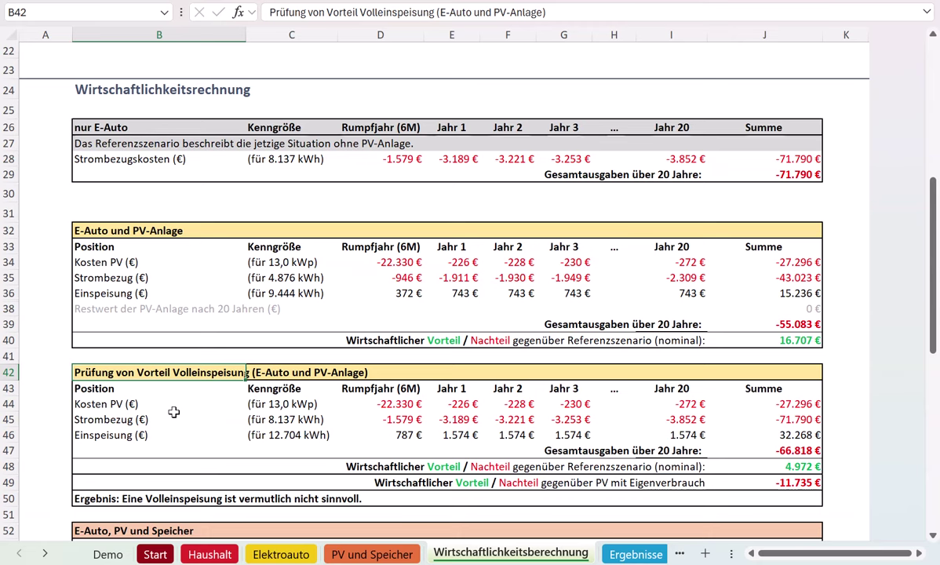
left_click(787, 433)
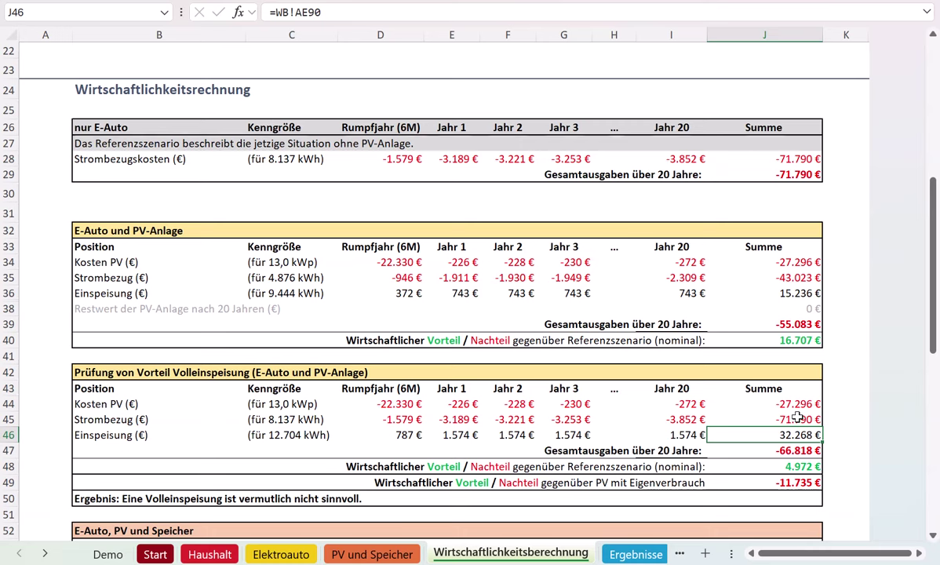
left_click(800, 466)
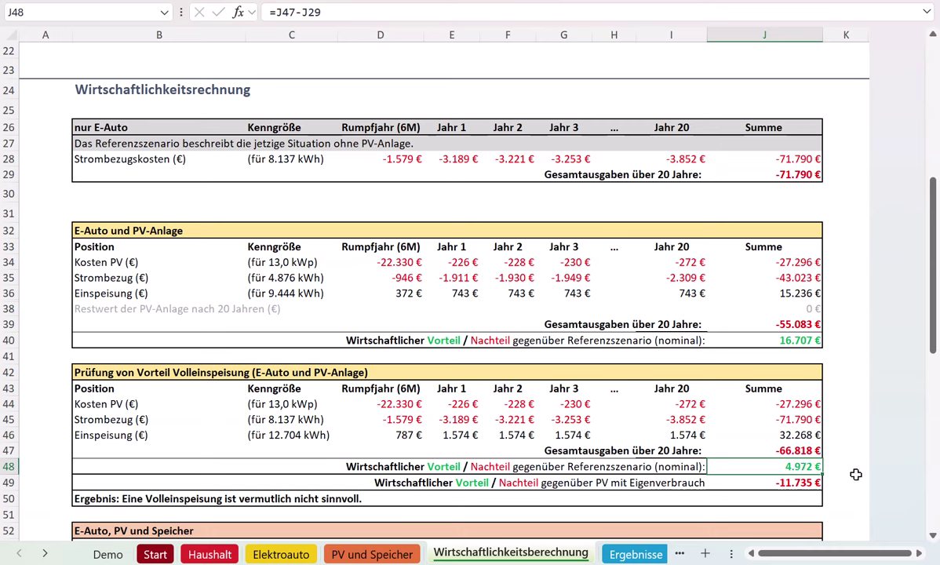
left_click(797, 485)
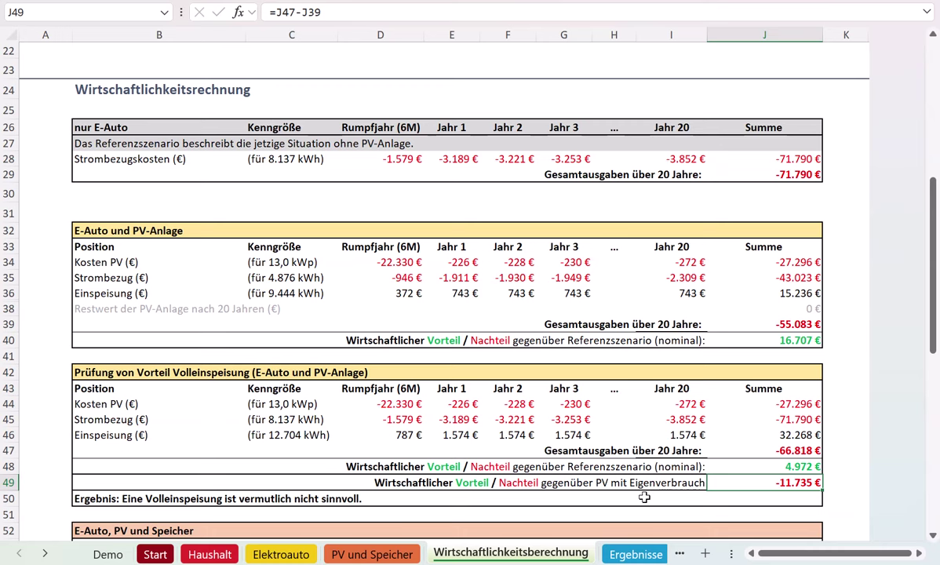
Step: Examine the battery costs and the economic advantage in the "E-Auto, PV und Speicher" calculation
scroll(643, 497, "down", 3)
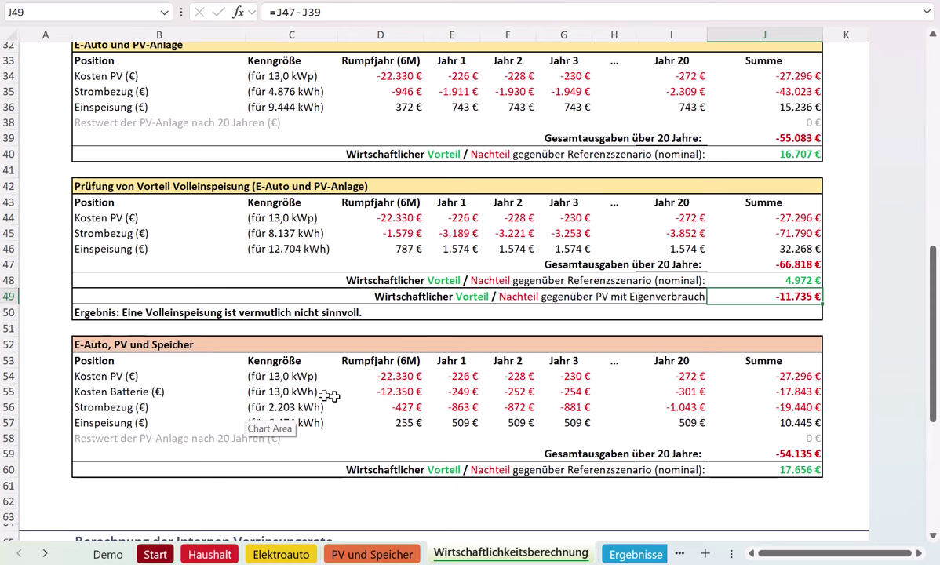
left_click_drag(373, 392, 774, 392)
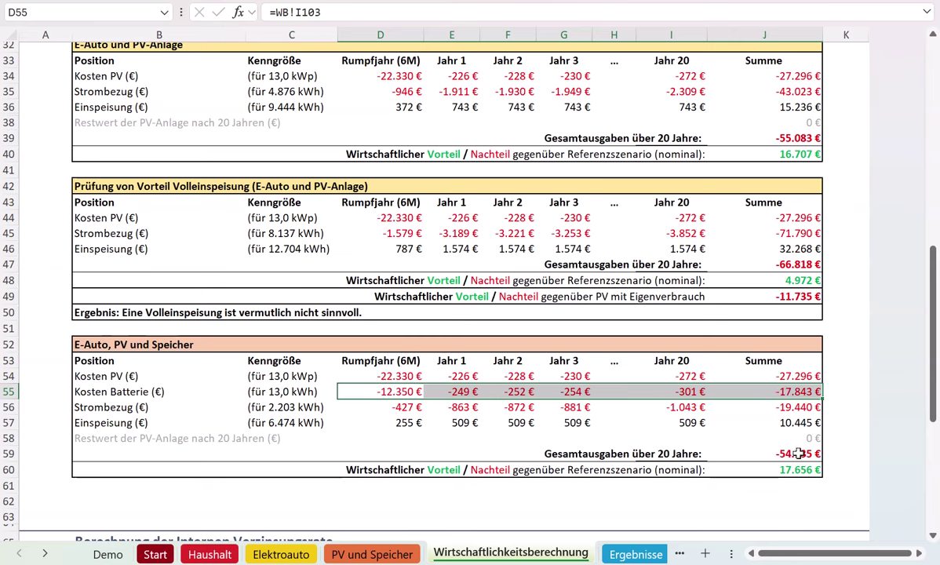
left_click(459, 393)
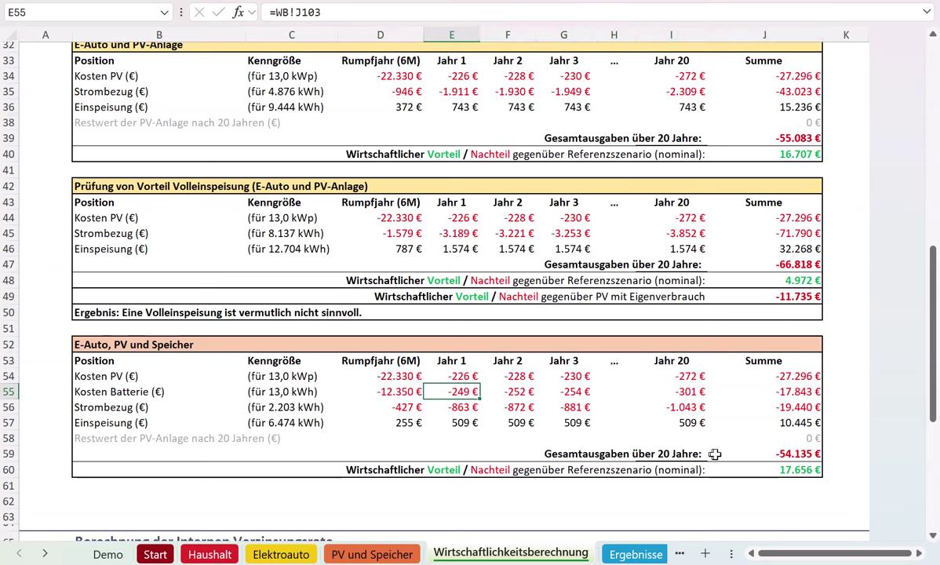
left_click(776, 469)
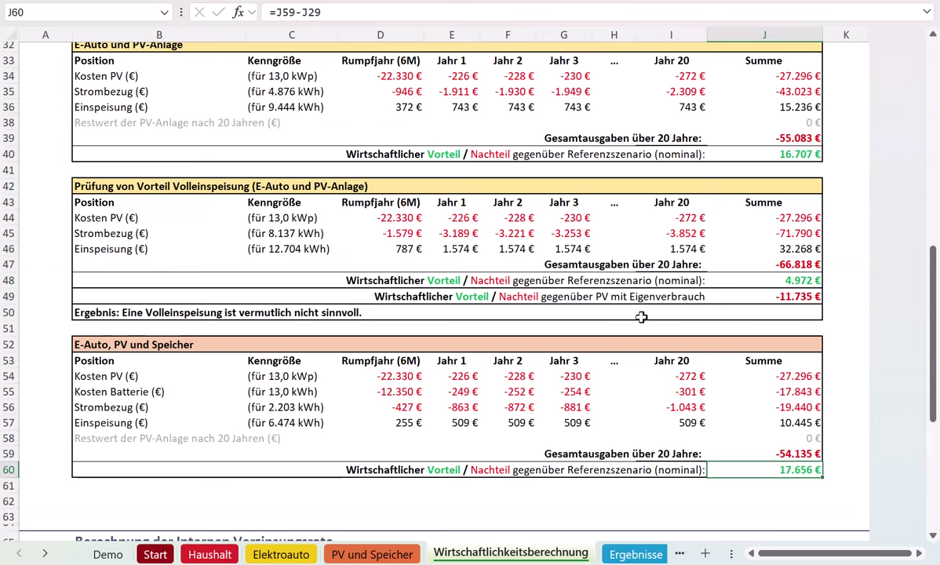
Step: Review the internal rates of return for both scenarios and open the results overview with its consumption and energy flow data
scroll(642, 316, "down", 6)
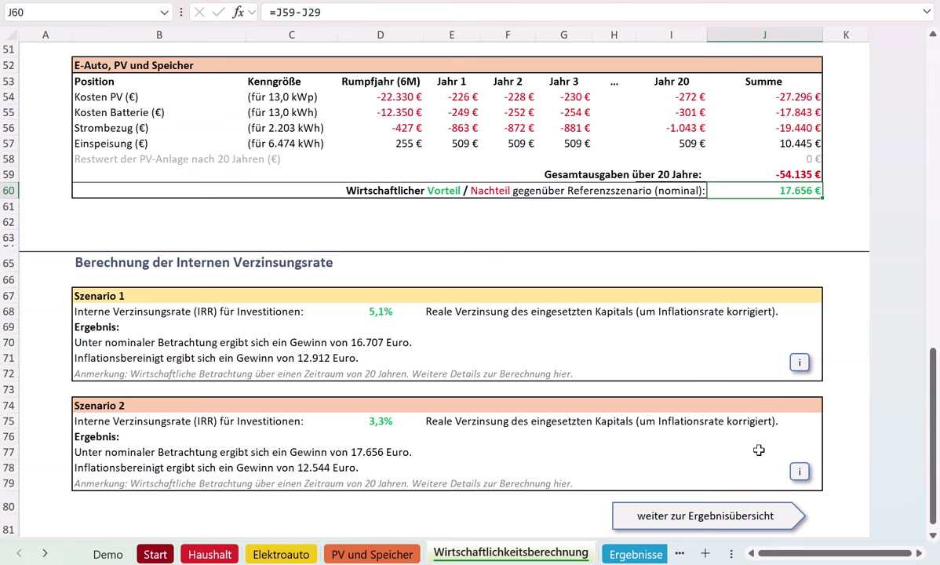
left_click(648, 526)
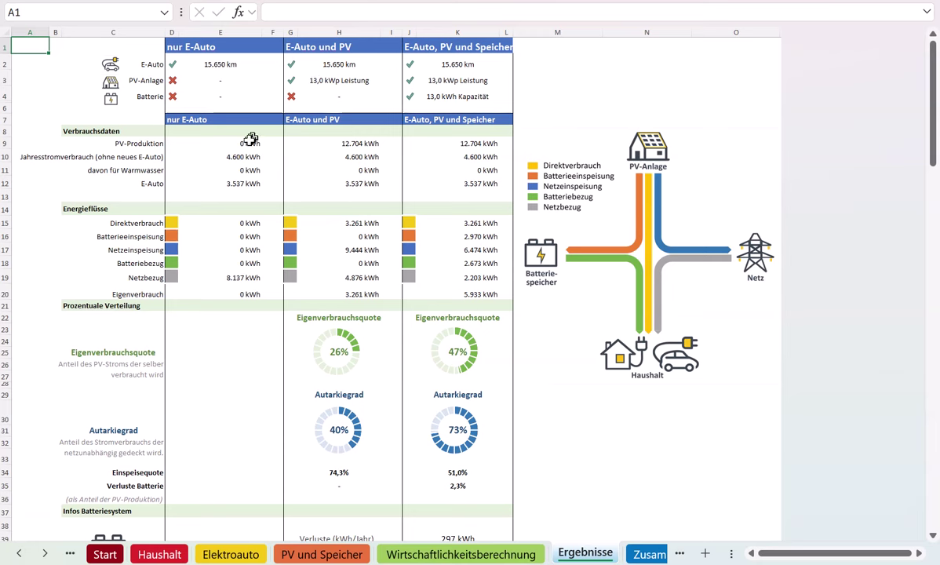
scroll(144, 170, "up", 2)
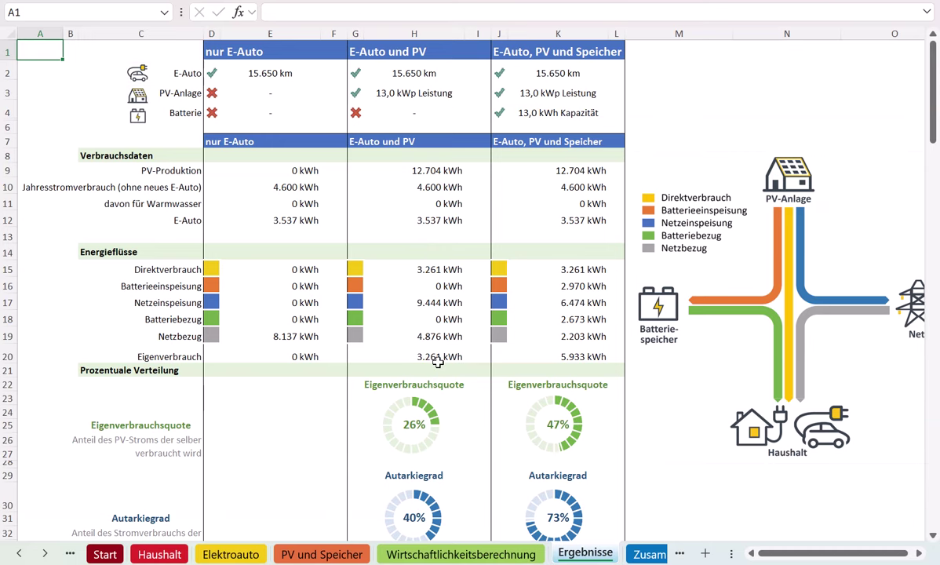
scroll(430, 359, "down", 2)
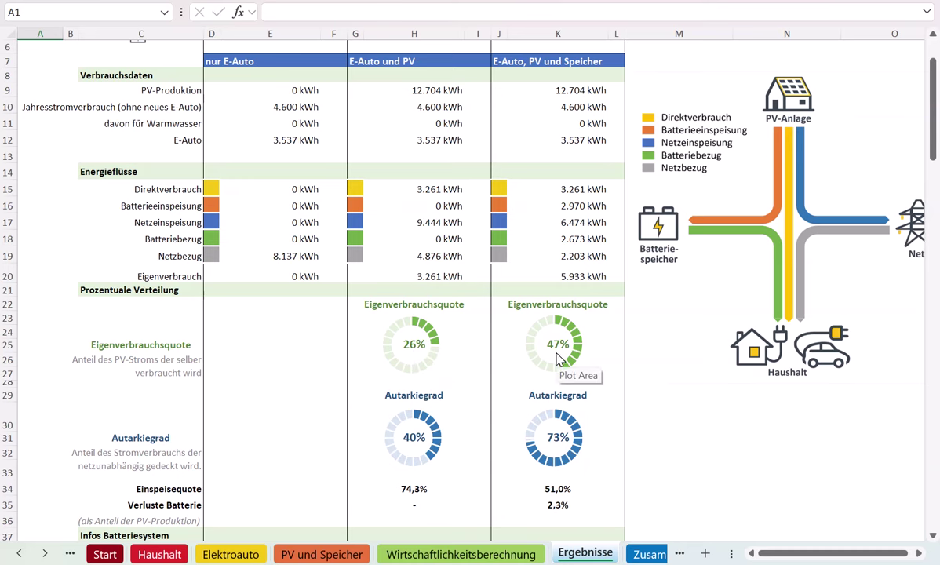
Step: Examine the battery system's losses and full-load cycles and the profitability comparison in the results overview
scroll(557, 357, "down", 4)
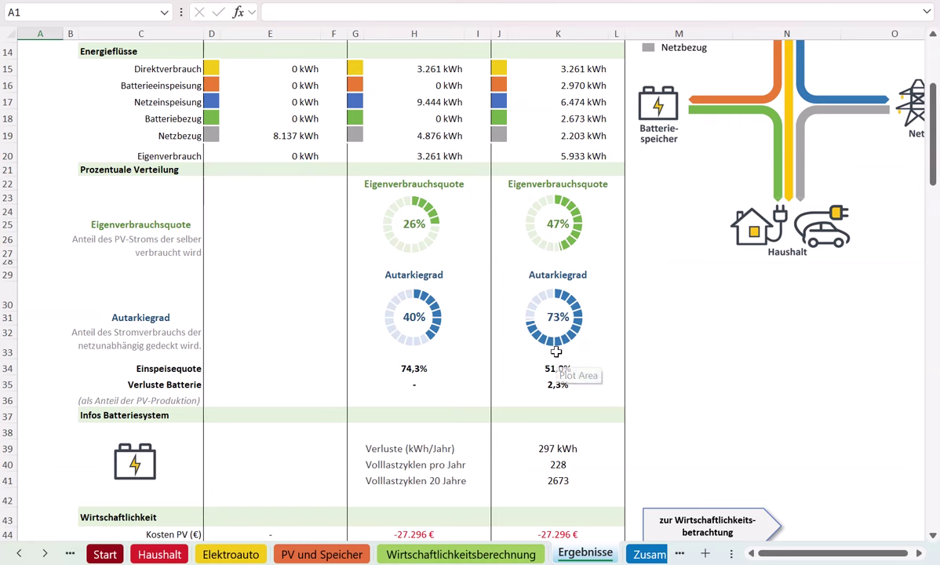
left_click_drag(551, 409, 555, 436)
scroll(512, 425, "down", 4)
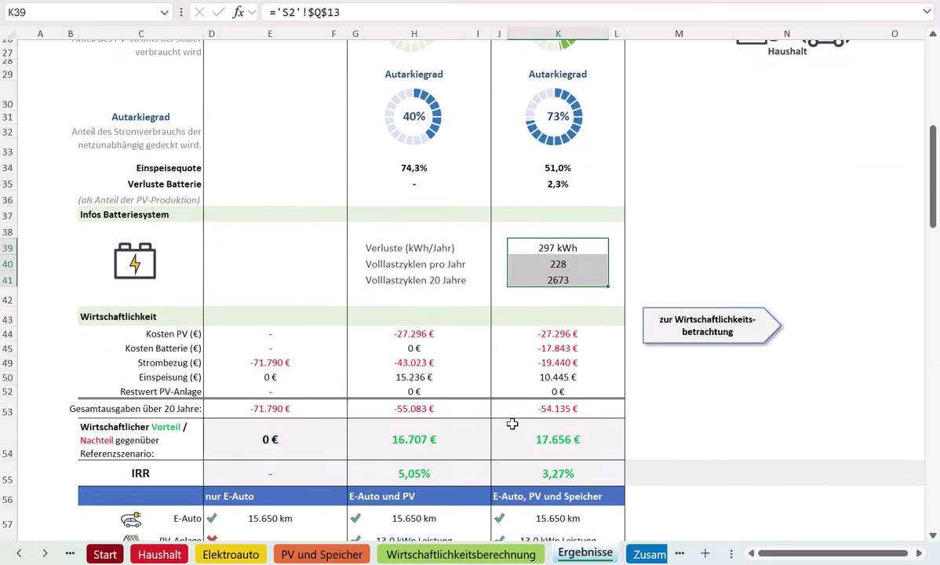
scroll(504, 396, "down", 4)
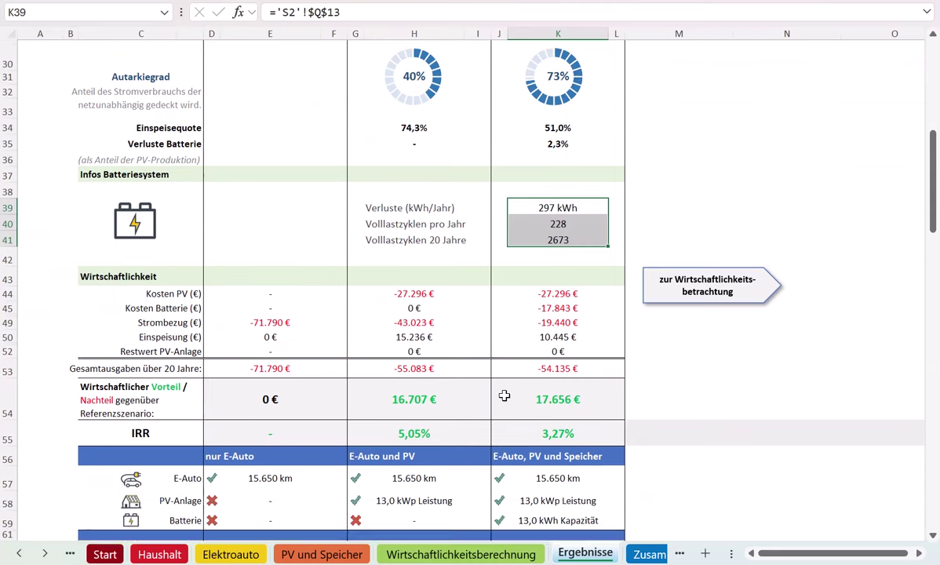
Step: Review the detailed results and solar production charts for the individual scenarios
scroll(543, 341, "down", 9)
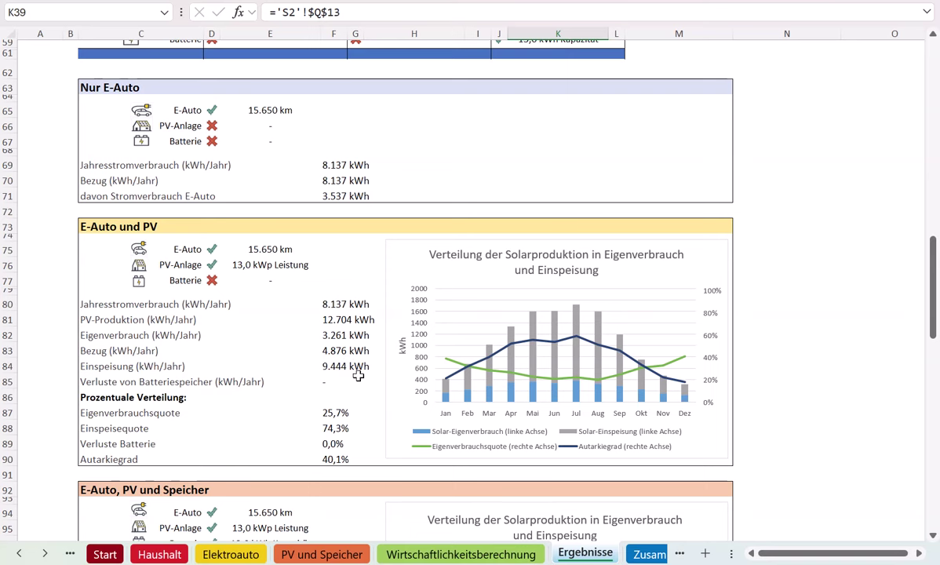
scroll(358, 376, "down", 5)
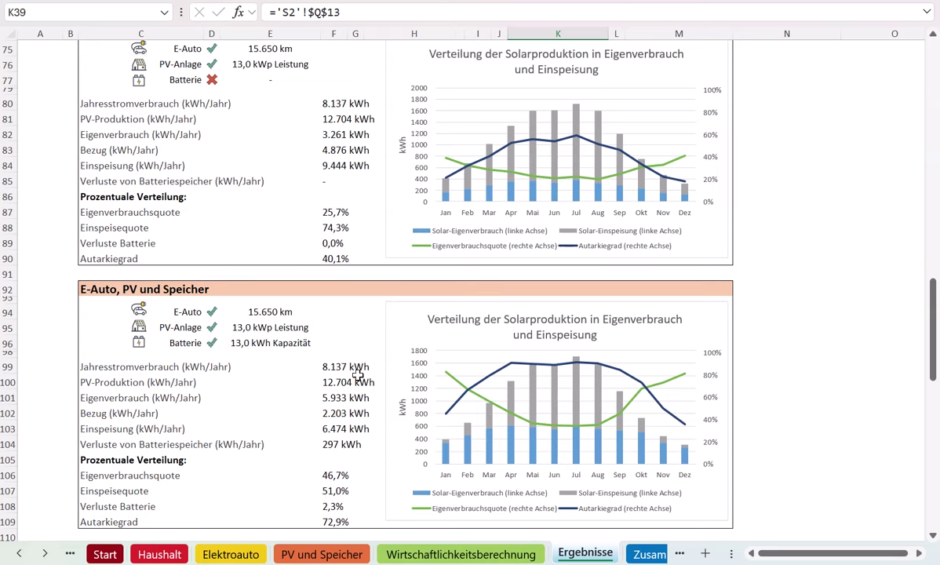
scroll(358, 376, "down", 5)
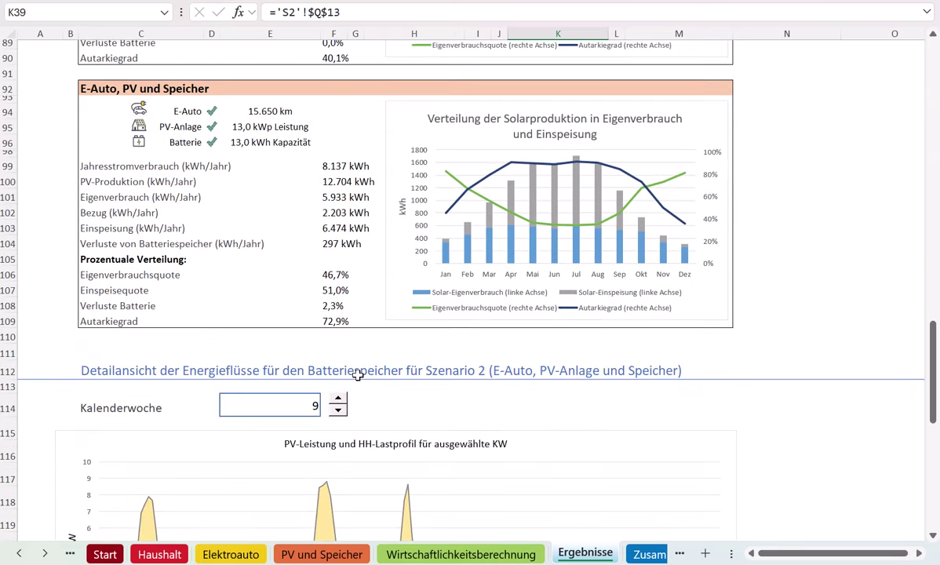
scroll(380, 326, "down", 2)
scroll(381, 330, "down", 1)
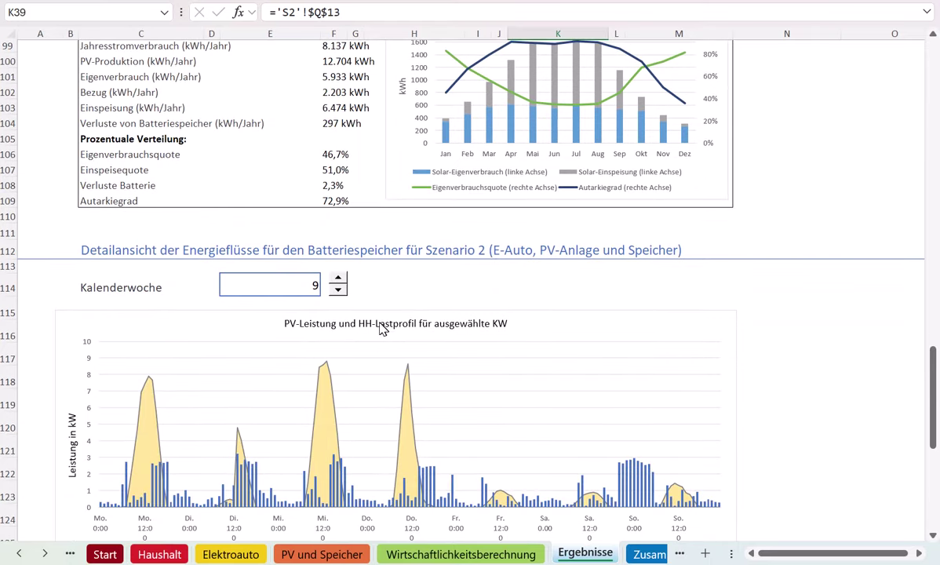
Step: Examine the weekly PV output, load profile and hourly energy flow charts for the battery storage scenario
scroll(371, 308, "down", 1)
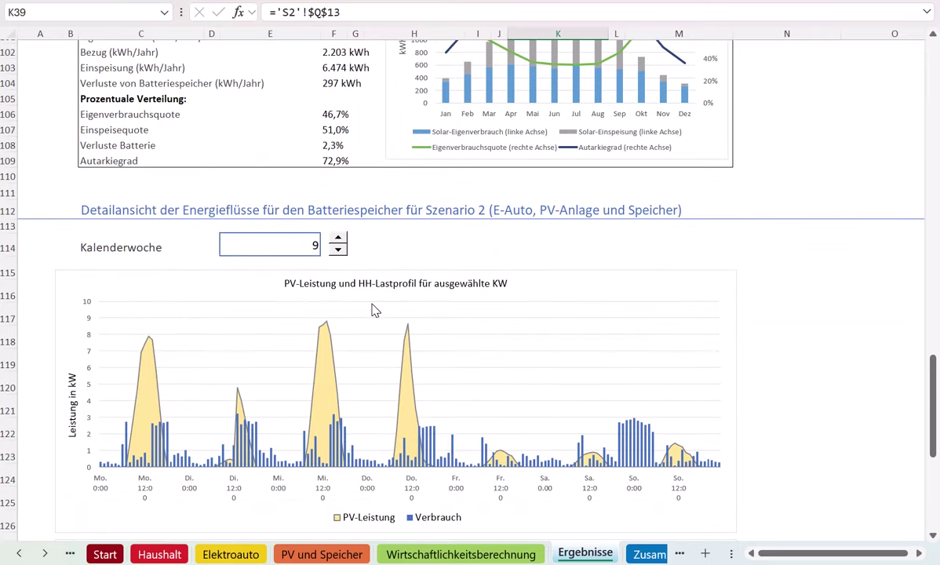
left_click_drag(934, 397, 934, 421)
scroll(903, 381, "down", 5)
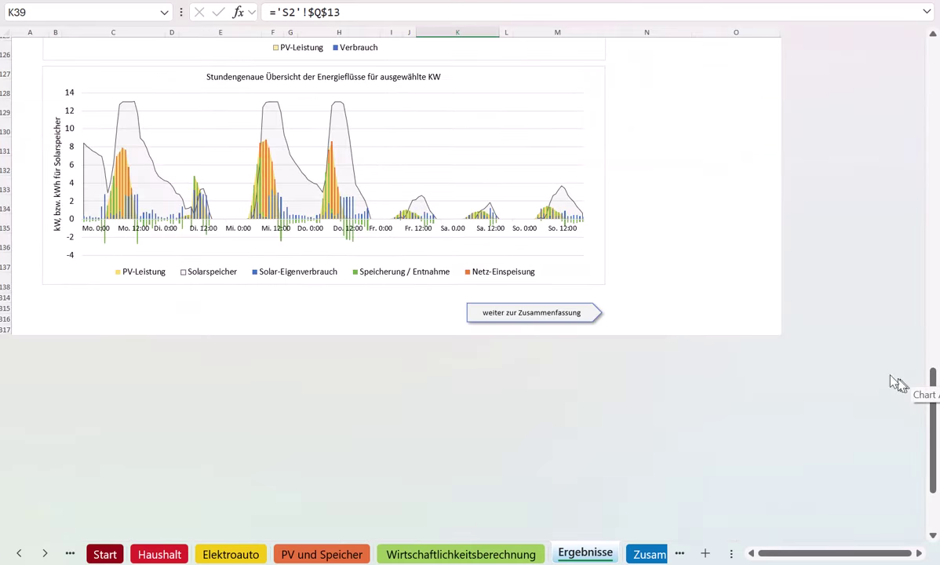
scroll(899, 383, "up", 8)
left_click_drag(934, 386, 930, 423)
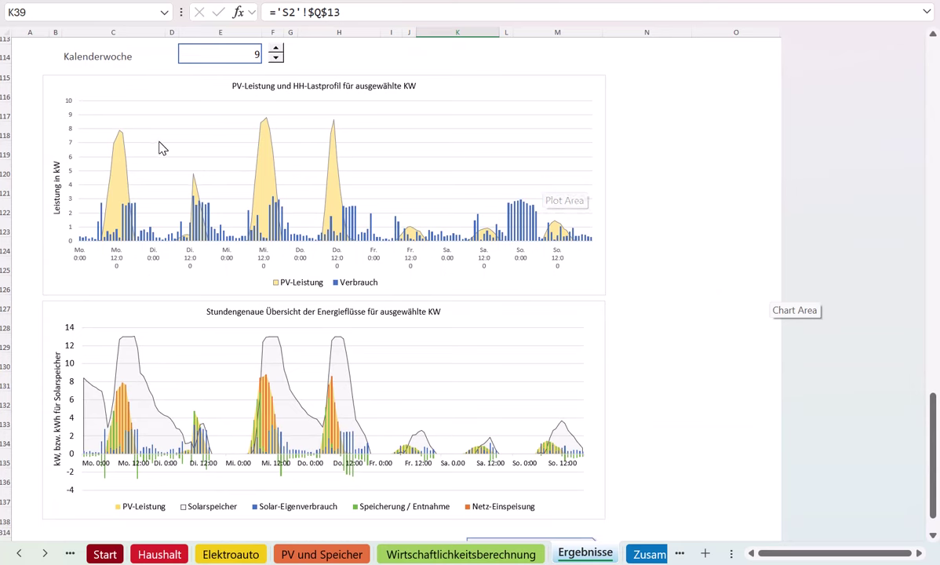
Step: Switch the energy flow charts to calendar week 10 and back to week 9
left_click(275, 48)
left_click(309, 52)
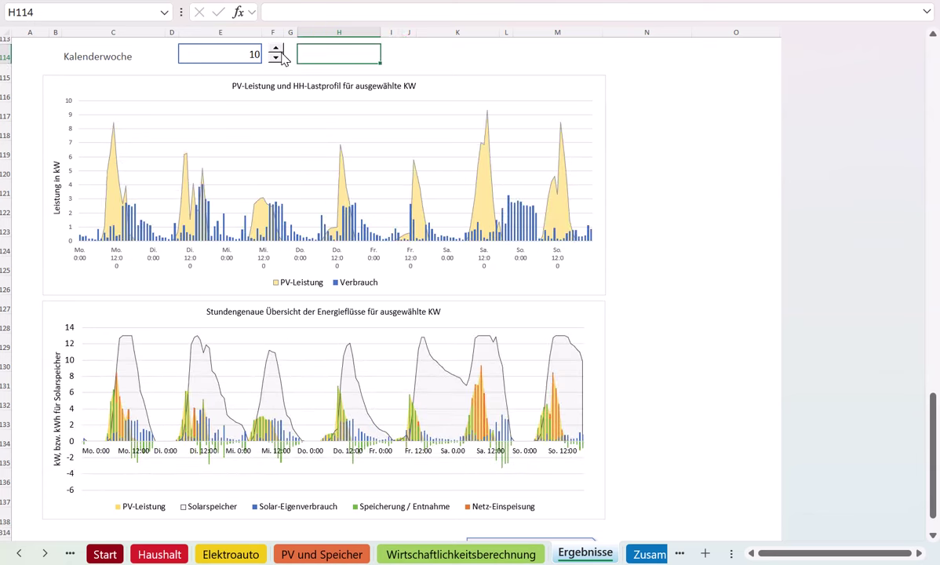
left_click(275, 58)
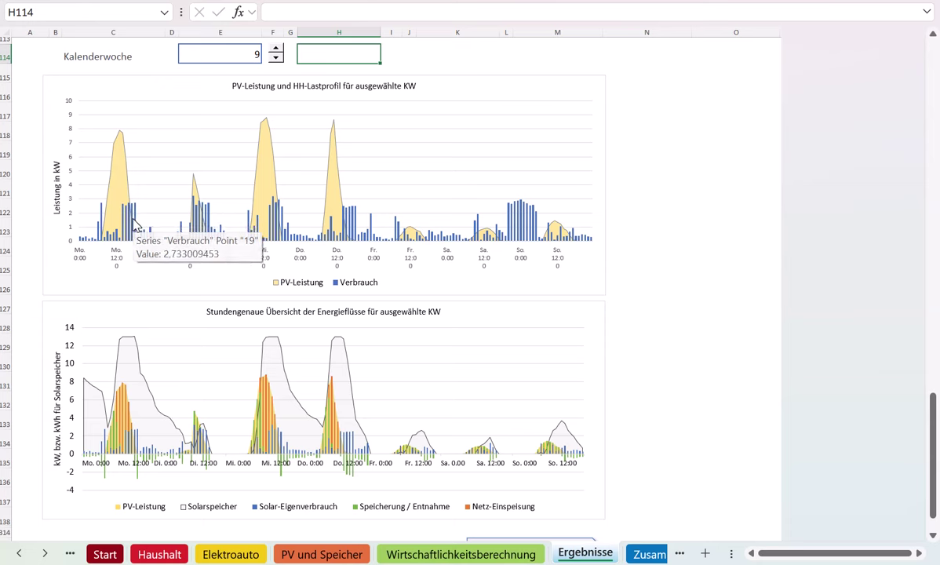
Step: Inspect the week 9 consumption chart and open the "Zusammenfassung" report of input data and results
mouse_move(136, 222)
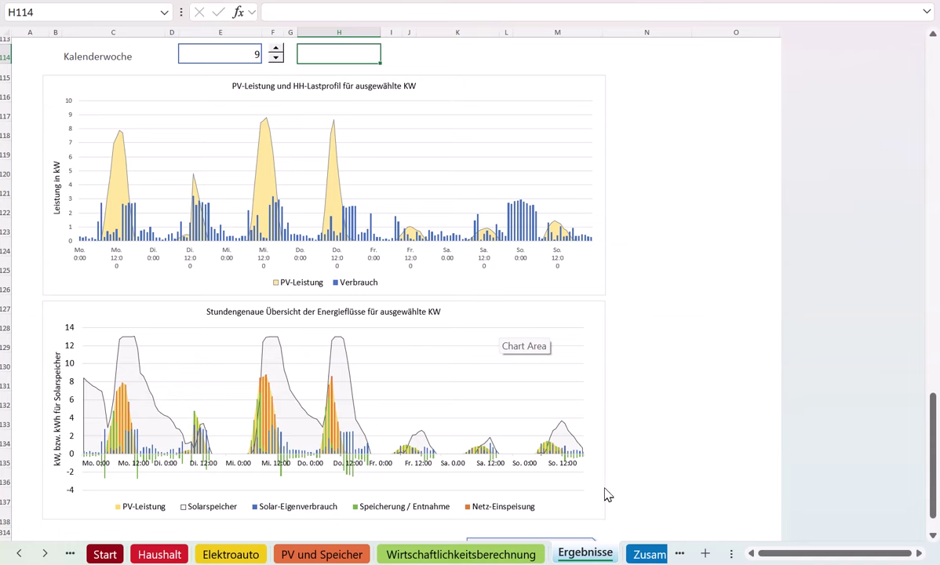
scroll(594, 494, "down", 1)
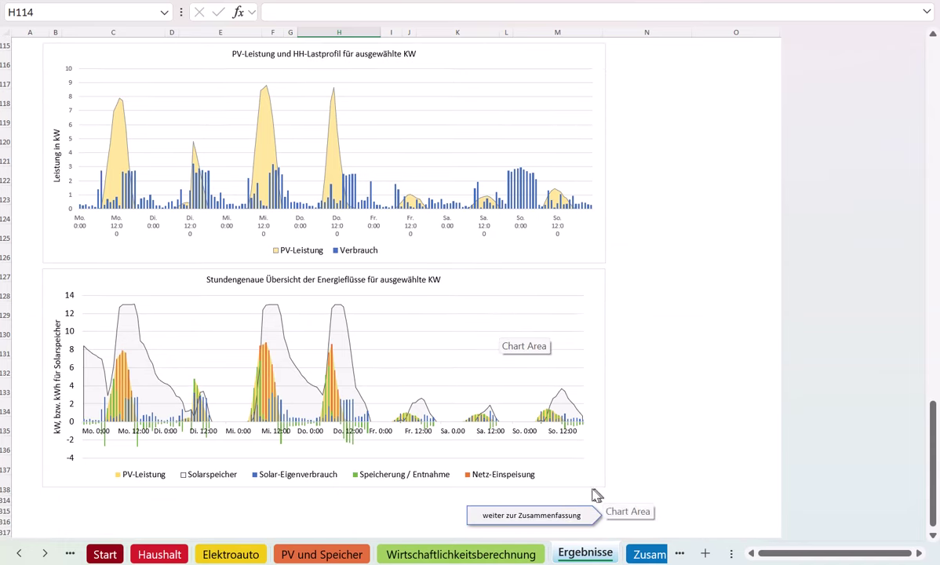
left_click(549, 517)
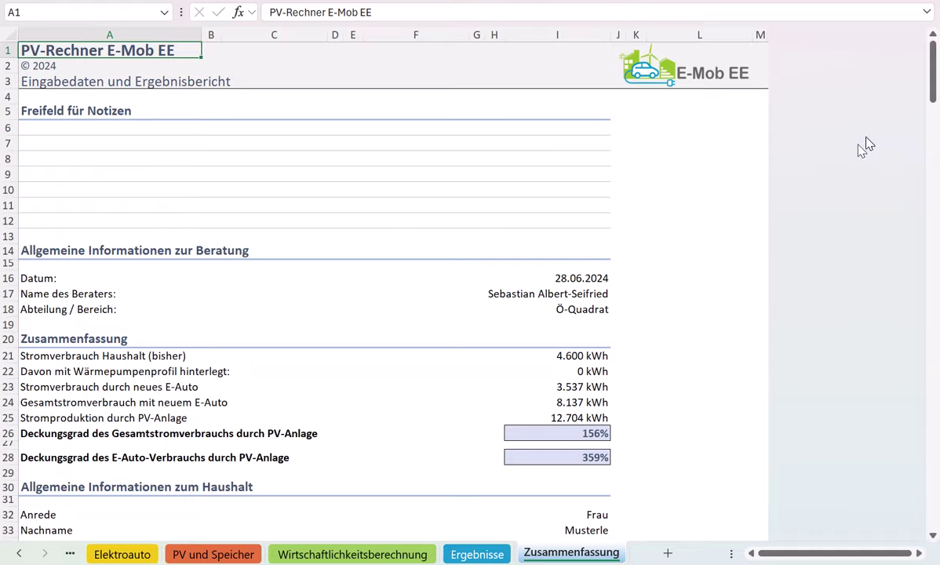
left_click_drag(933, 79, 925, 58)
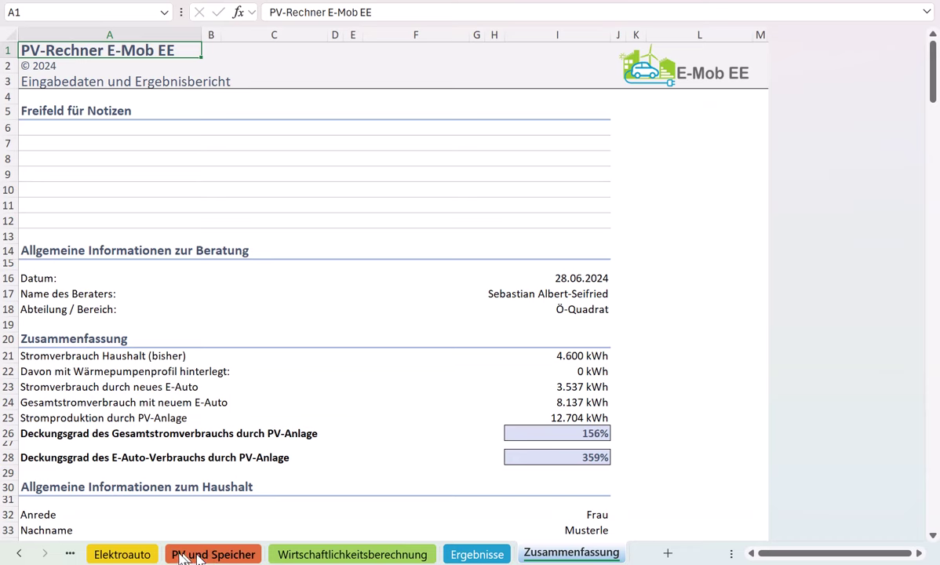
Step: In the "Elektroauto" sheet, set the weekday charging start time to 20 Uhr
left_click(122, 555)
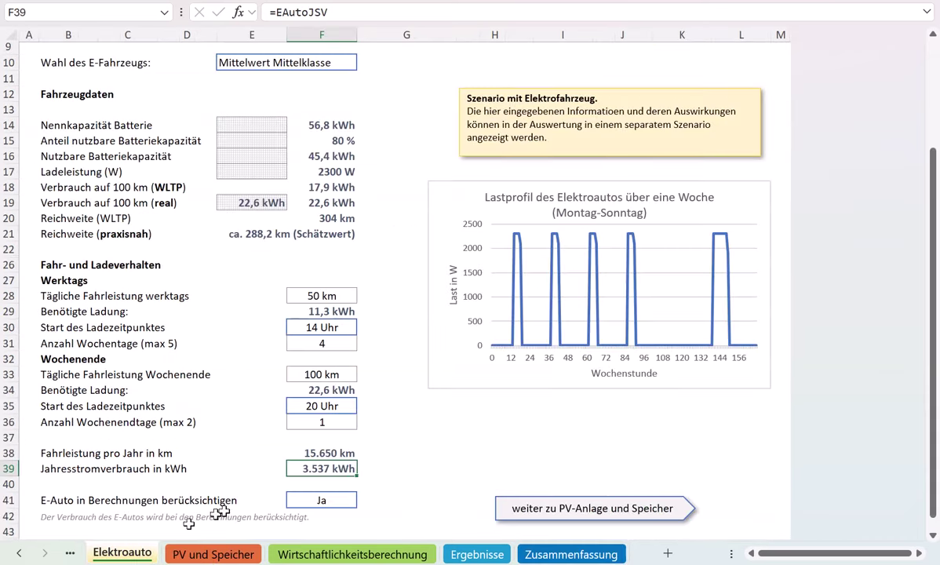
left_click(330, 328)
left_click(363, 328)
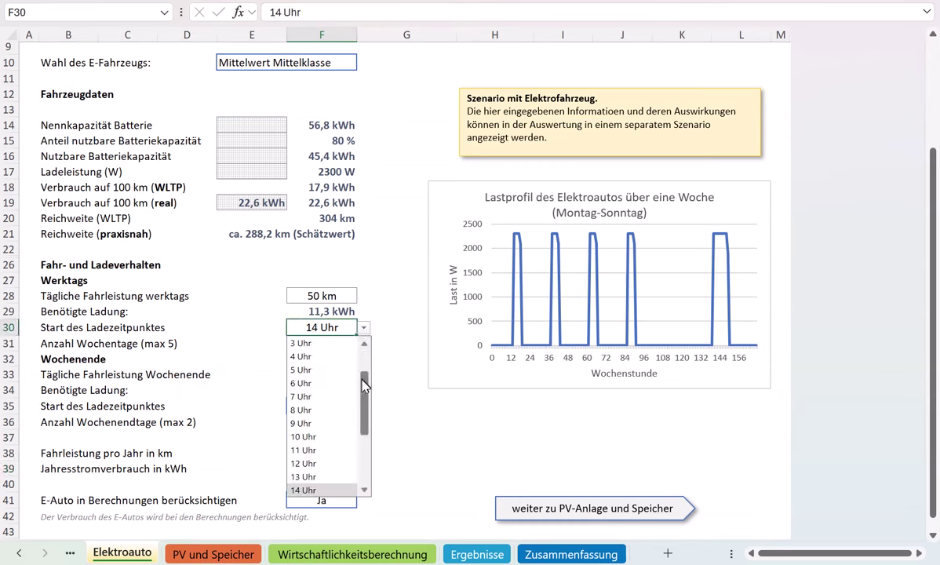
left_click_drag(364, 389, 358, 437)
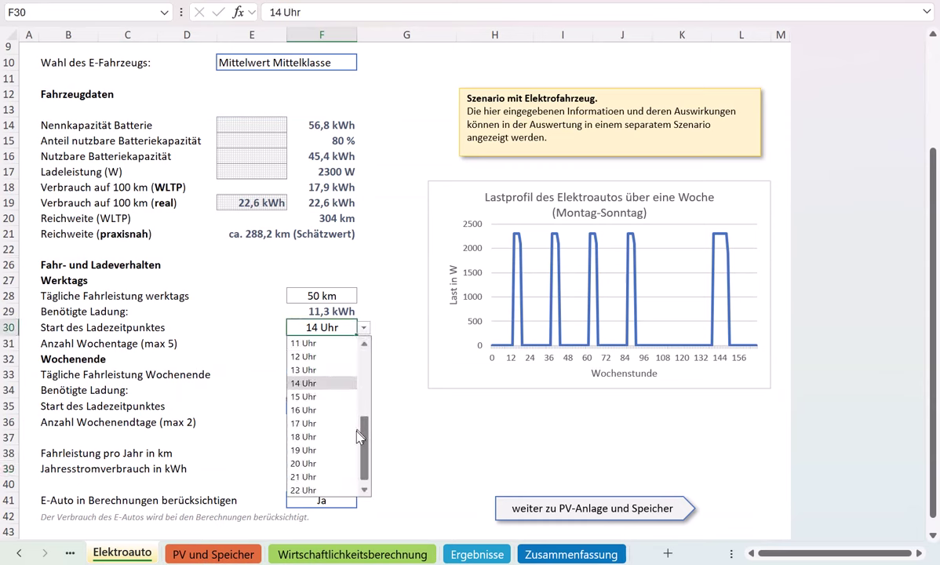
left_click(303, 464)
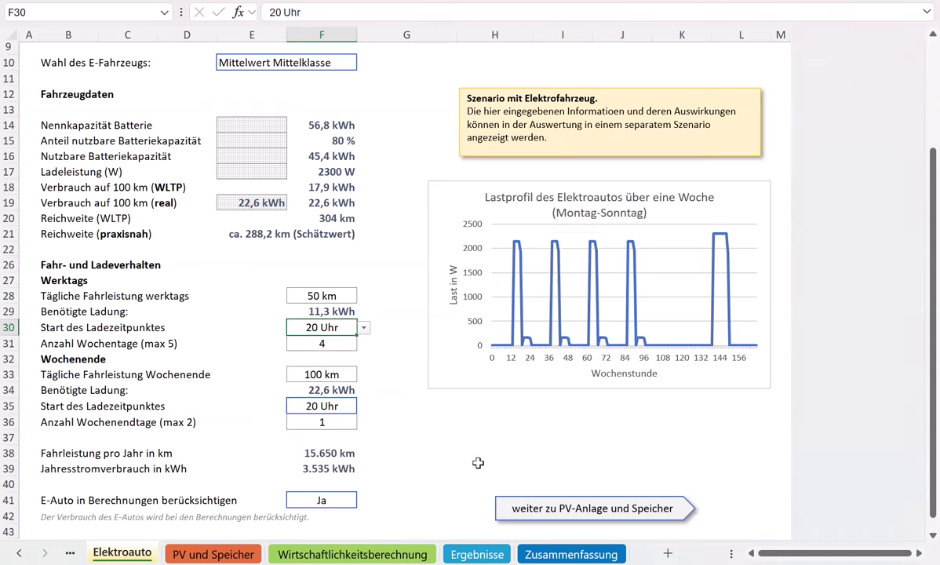
Step: Review the energy flows, autarky rates and economic advantage of all scenarios in the "Ergebnisse" sheet for evening charging
left_click(453, 470)
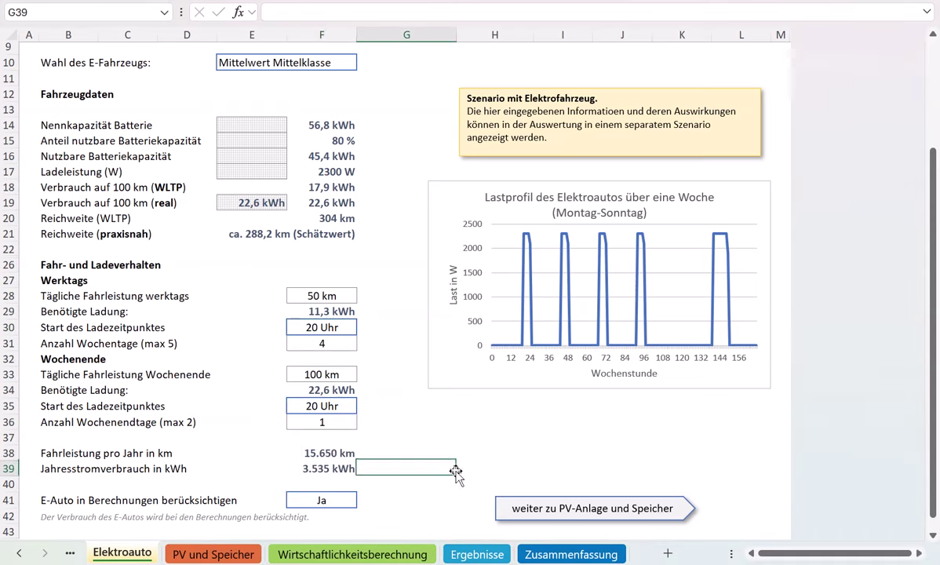
left_click(471, 555)
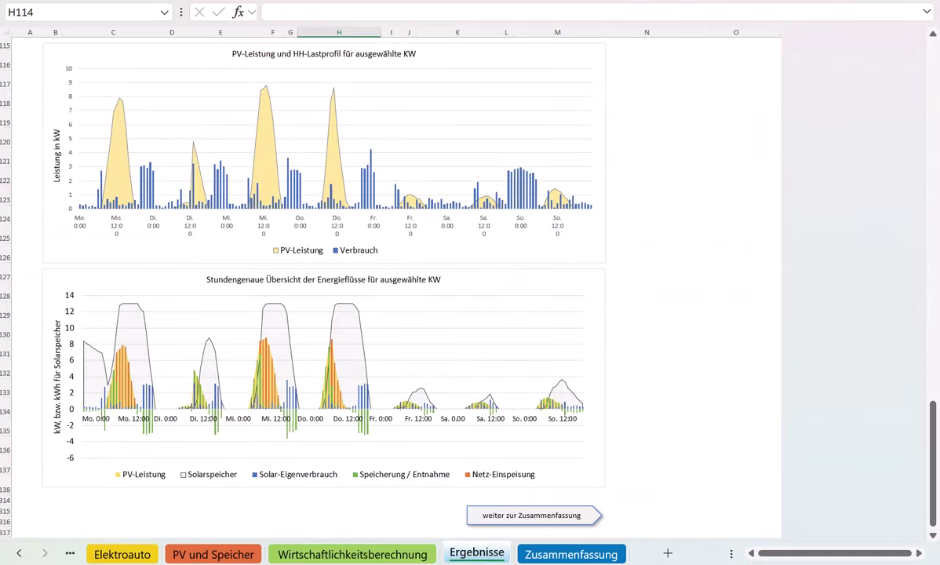
left_click_drag(935, 467, 923, 101)
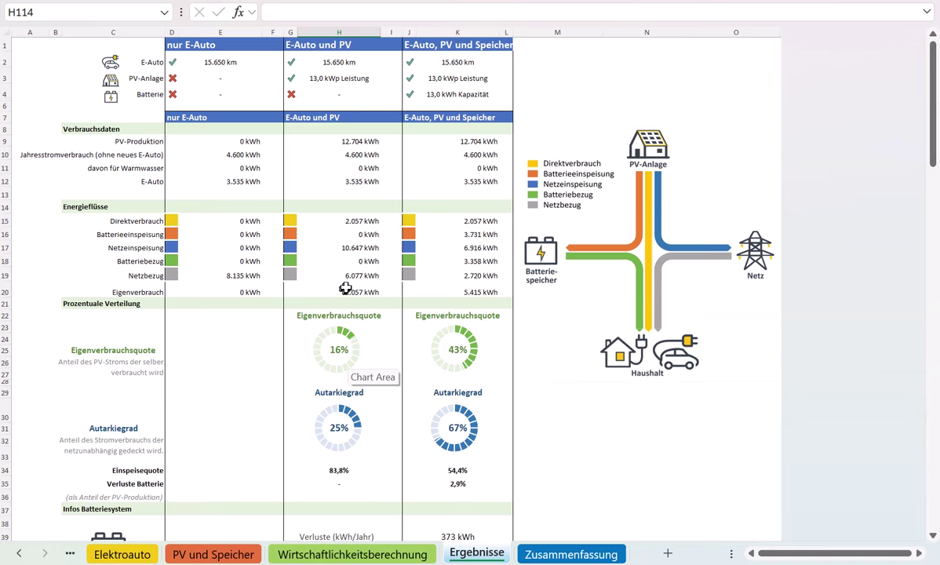
scroll(346, 280, "down", 5)
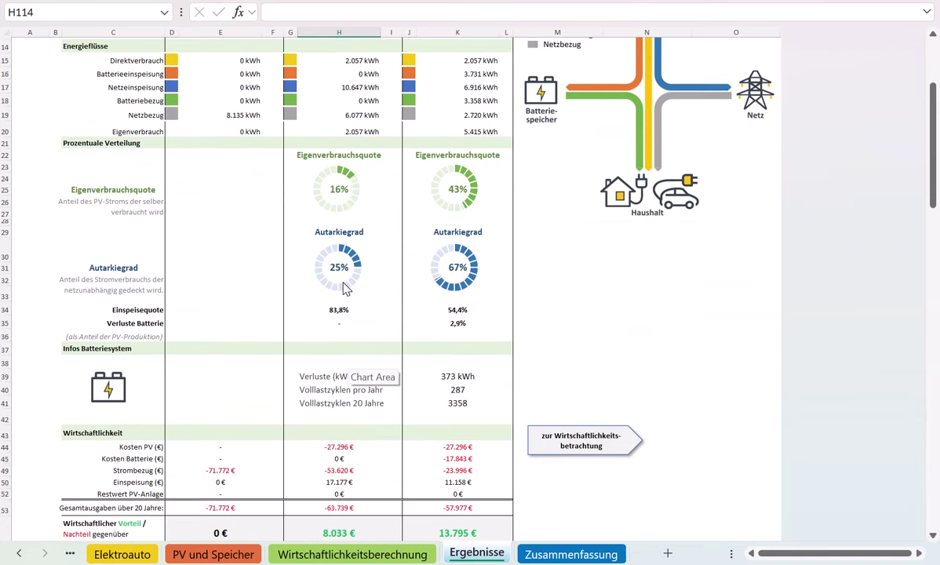
scroll(345, 375, "down", 1)
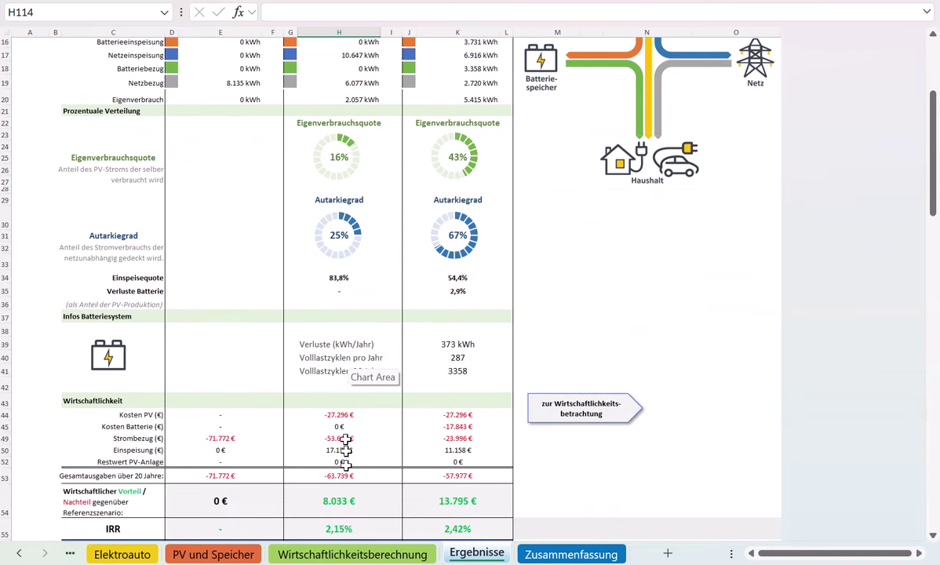
left_click(339, 507)
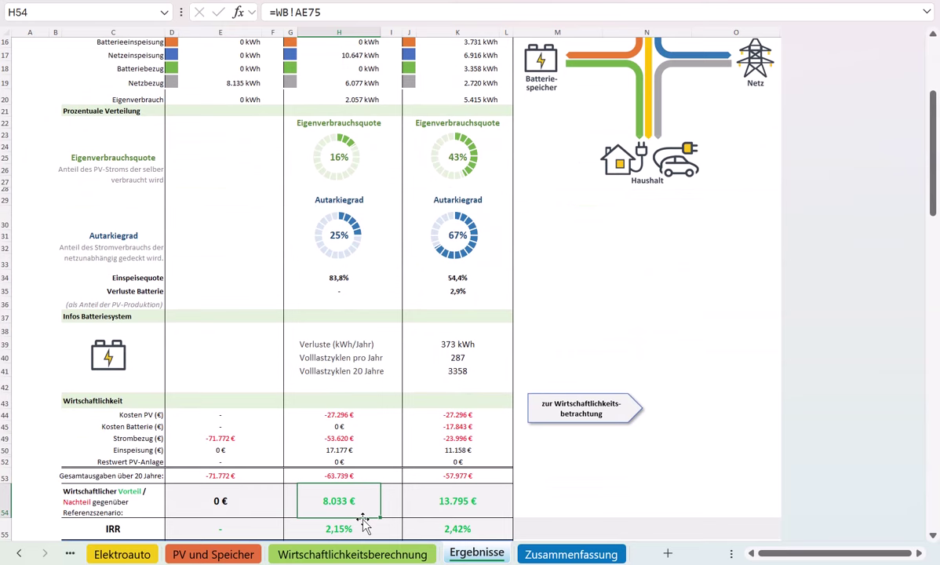
Step: In the "Elektroauto" sheet, set the weekday charging start time to 10 Uhr
left_click(122, 555)
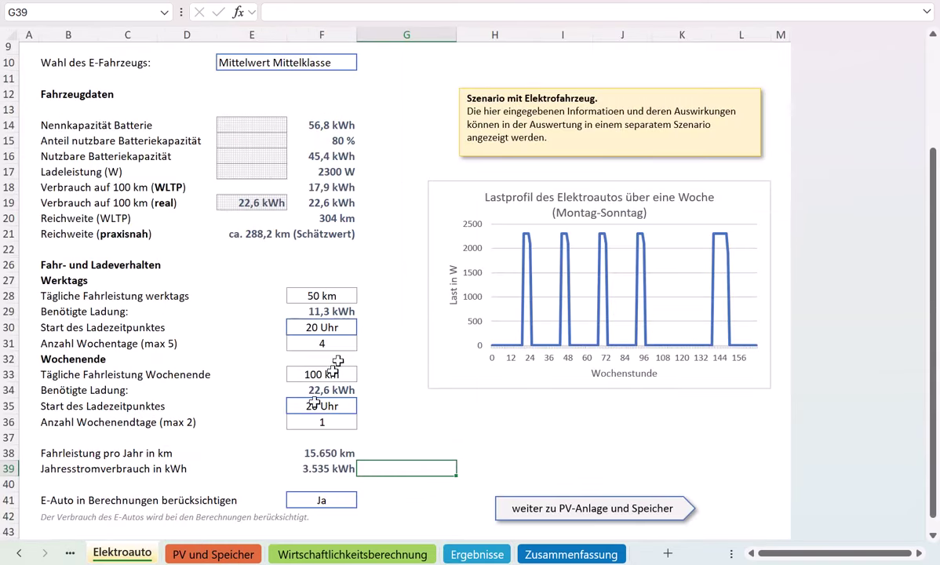
left_click(342, 327)
left_click(363, 327)
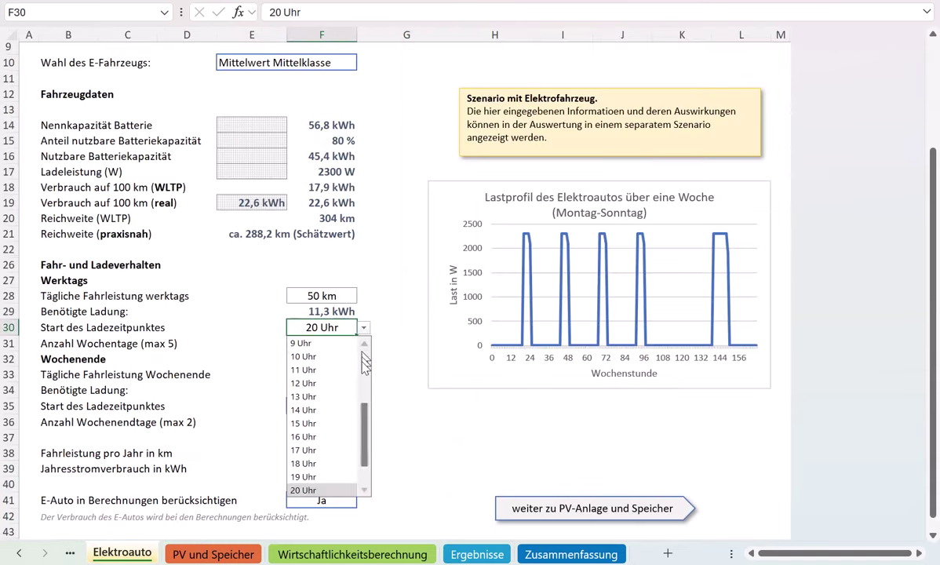
left_click_drag(366, 427, 365, 404)
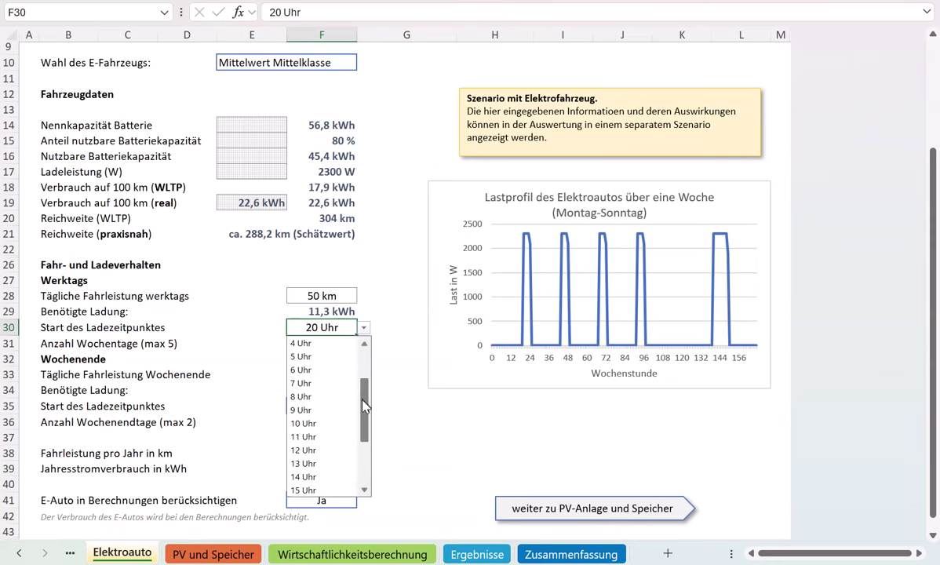
left_click(324, 423)
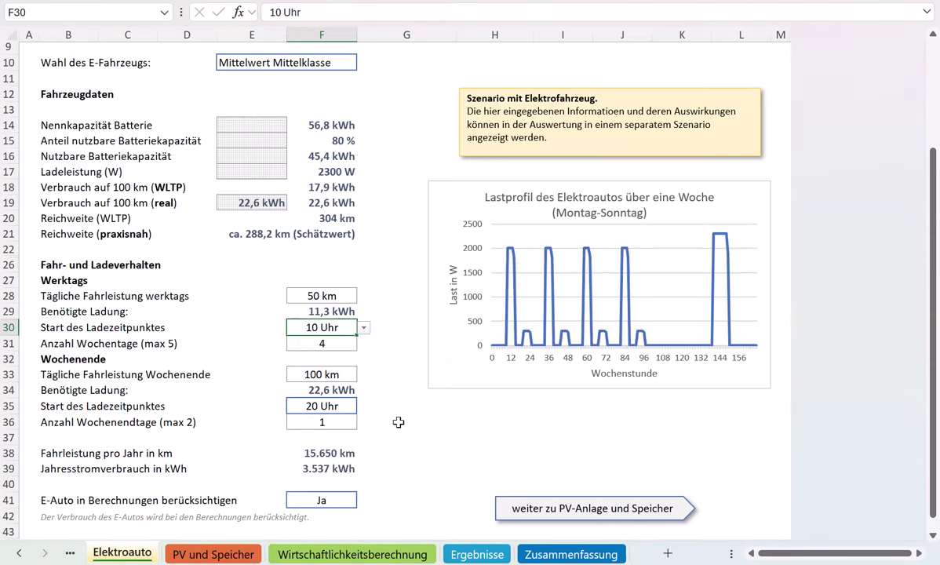
Step: Set the weekend charging start time to 10 Uhr
left_click(339, 410)
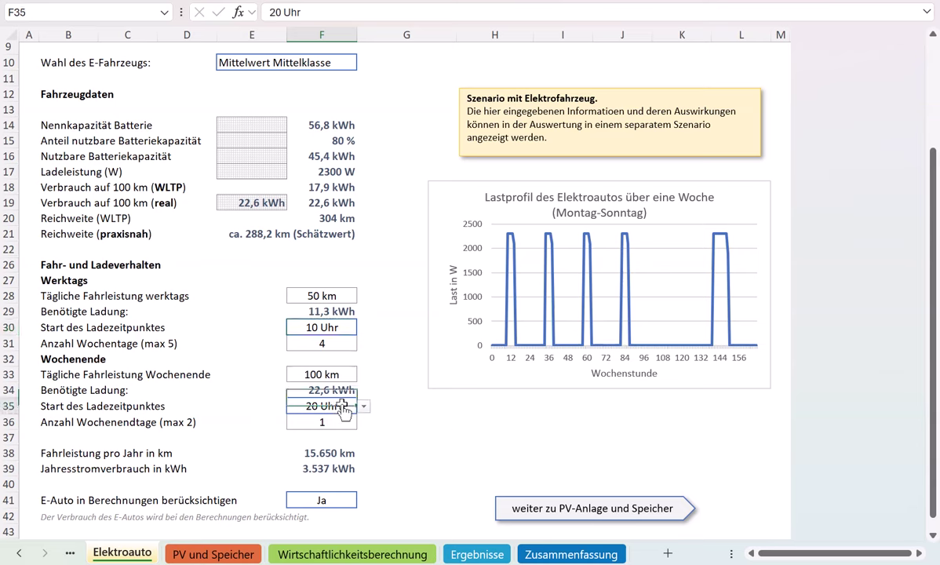
left_click(364, 405)
left_click(313, 437)
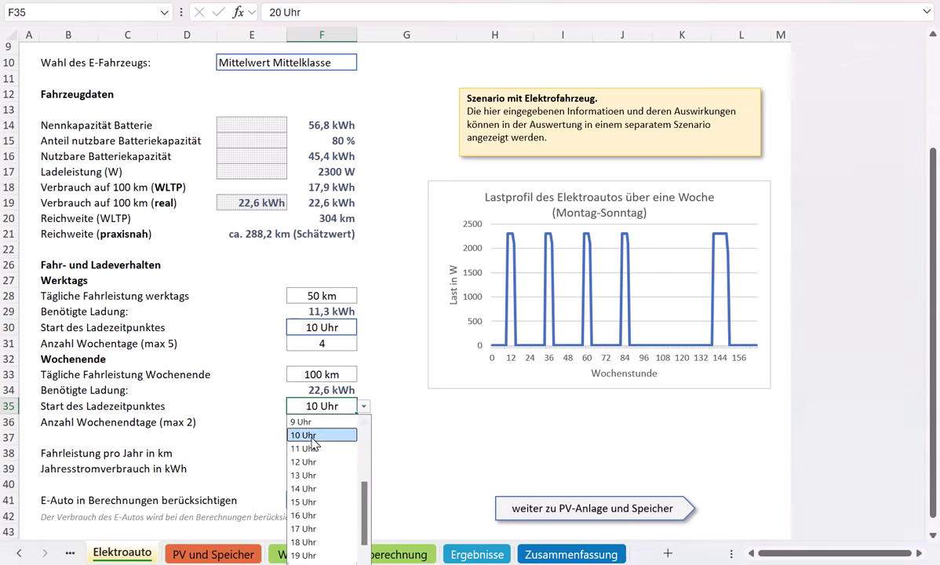
left_click(405, 436)
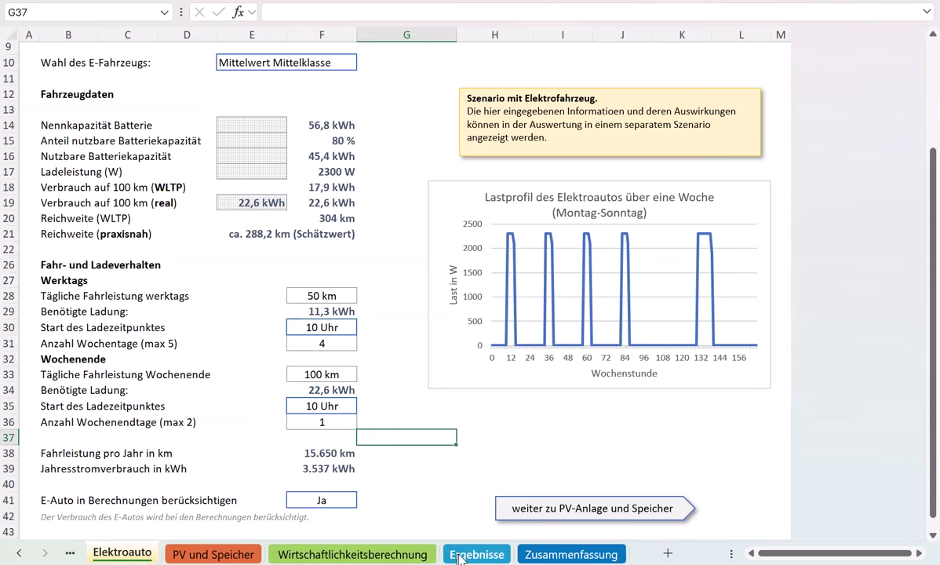
Step: Check the "Ergebnisse" sheet for self-consumption, autarky and profitability with charging from 10 Uhr
left_click(527, 555)
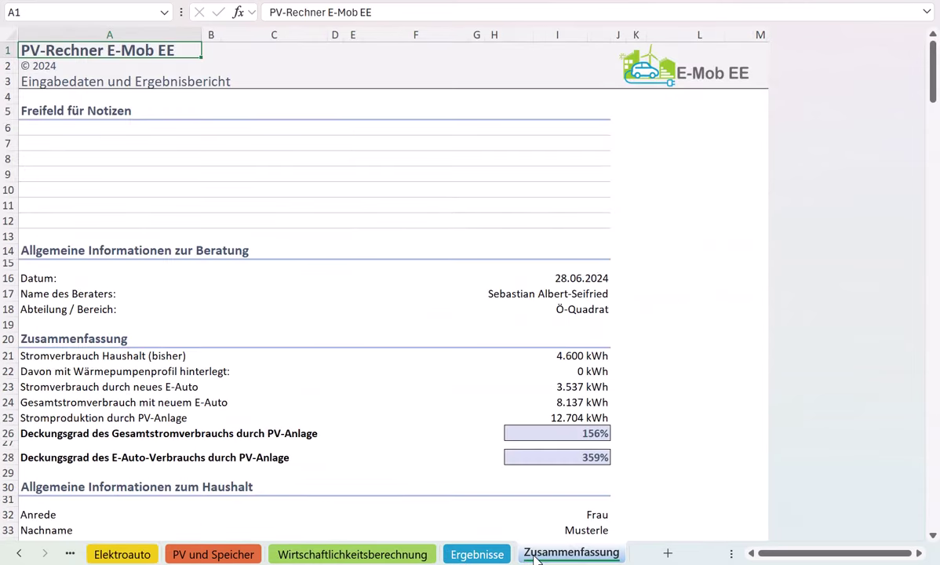
left_click(463, 557)
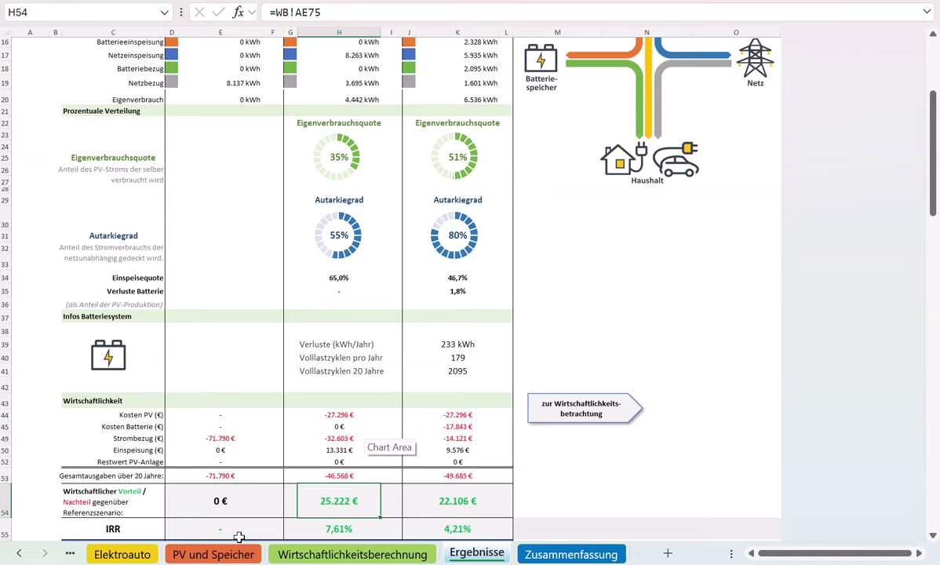
Step: Set the weekday charging start time in the "Elektroauto" sheet to 14 Uhr
left_click(121, 554)
left_click(314, 328)
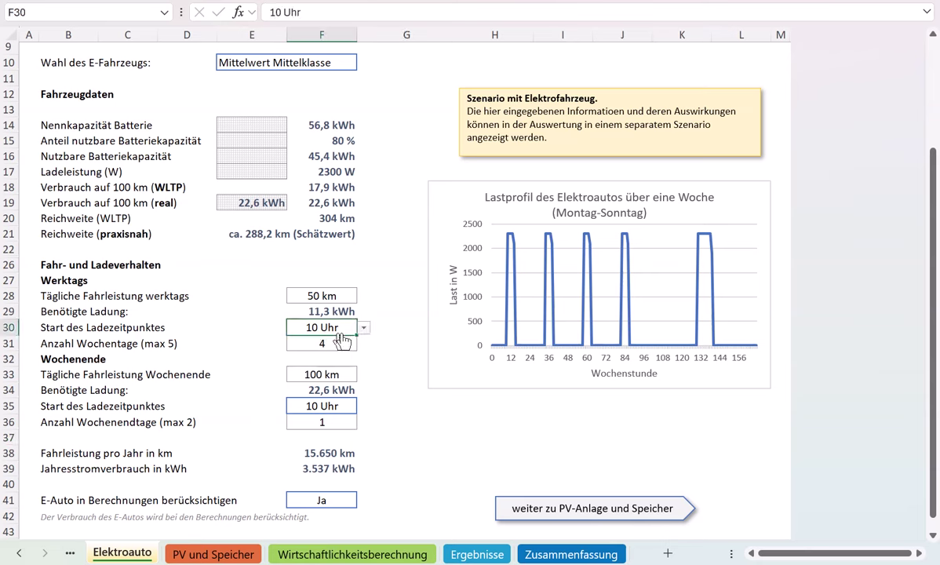
left_click(364, 328)
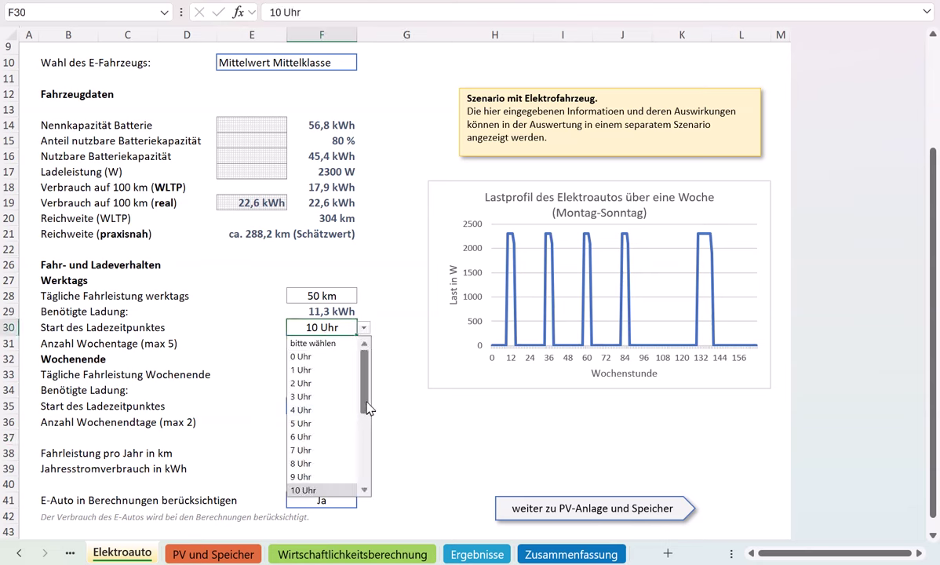
left_click_drag(363, 410, 361, 459)
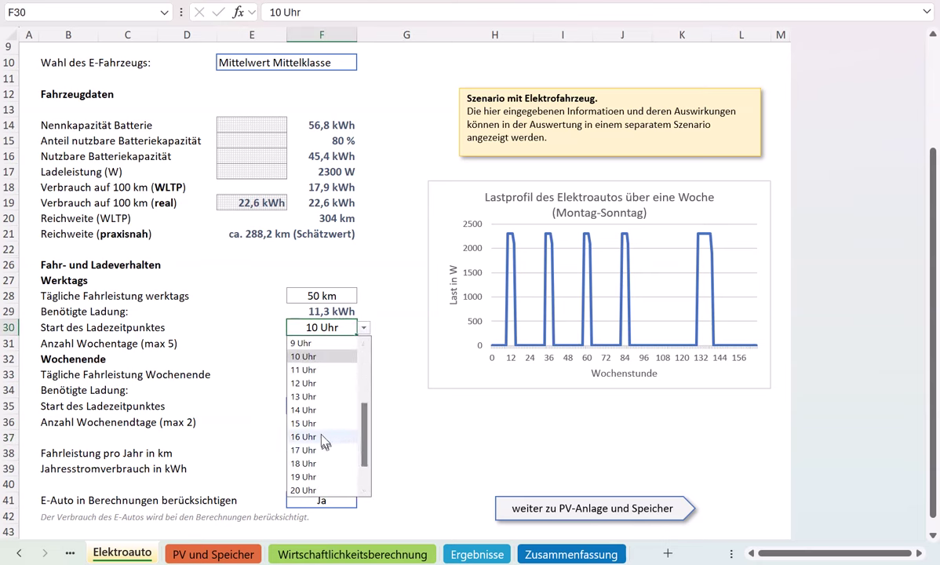
left_click(317, 410)
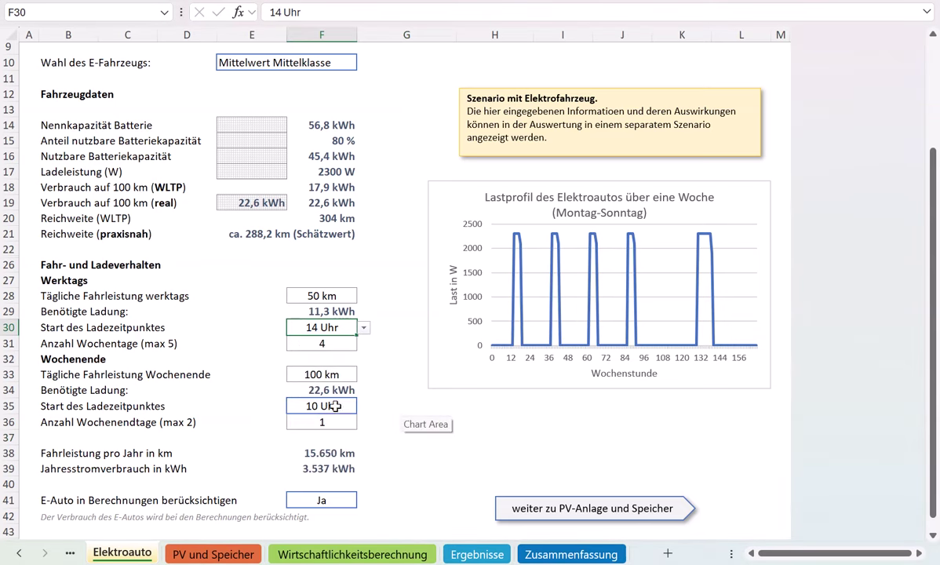
Step: Set the weekend charging start time to 20 Uhr
left_click(335, 406)
left_click(364, 408)
left_click_drag(361, 440, 363, 516)
left_click(312, 560)
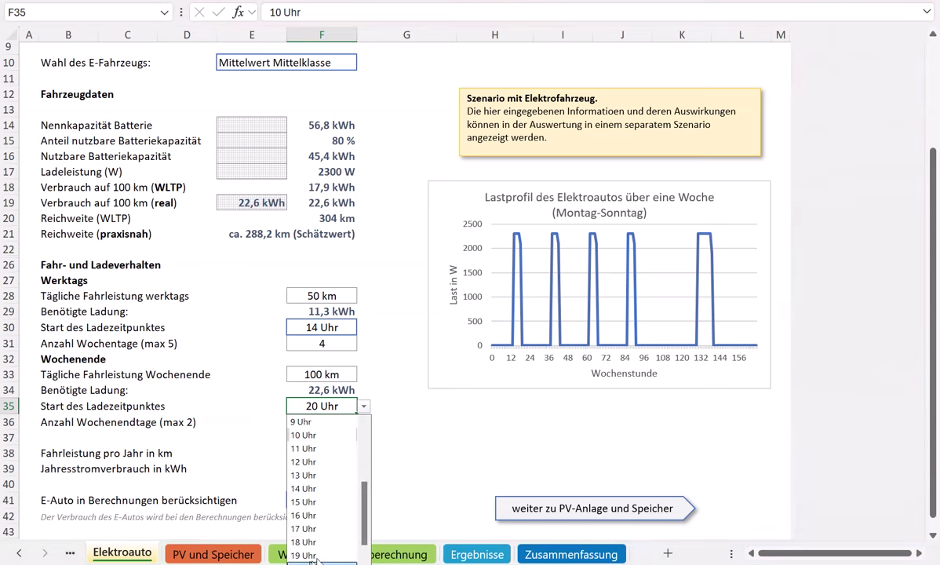
left_click(420, 466)
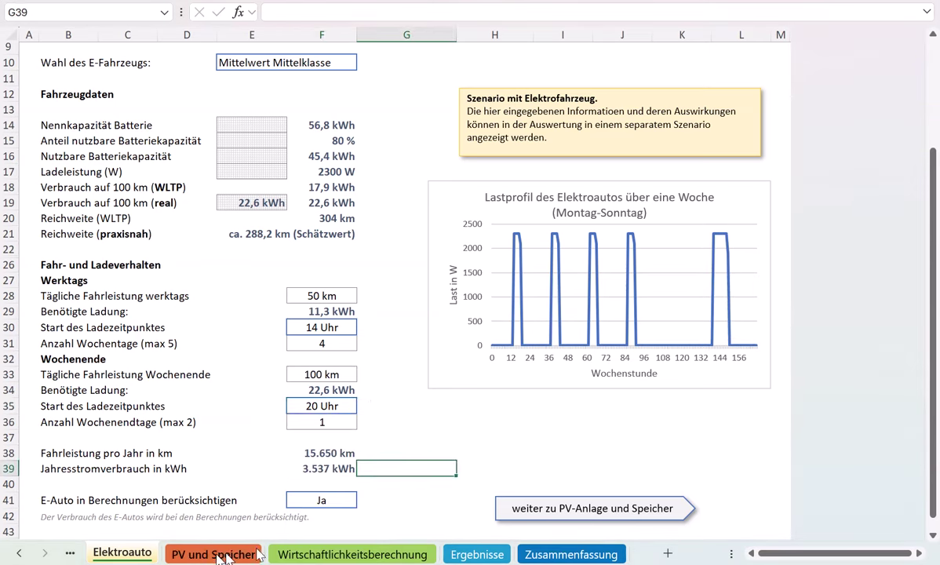
Step: Open the "Demo" sheet and read the case example "Konkretes Angebot für PV-Anlage und Stromspeicher" with its offer data and questions
left_click(18, 553)
left_click(19, 553)
left_click(18, 553)
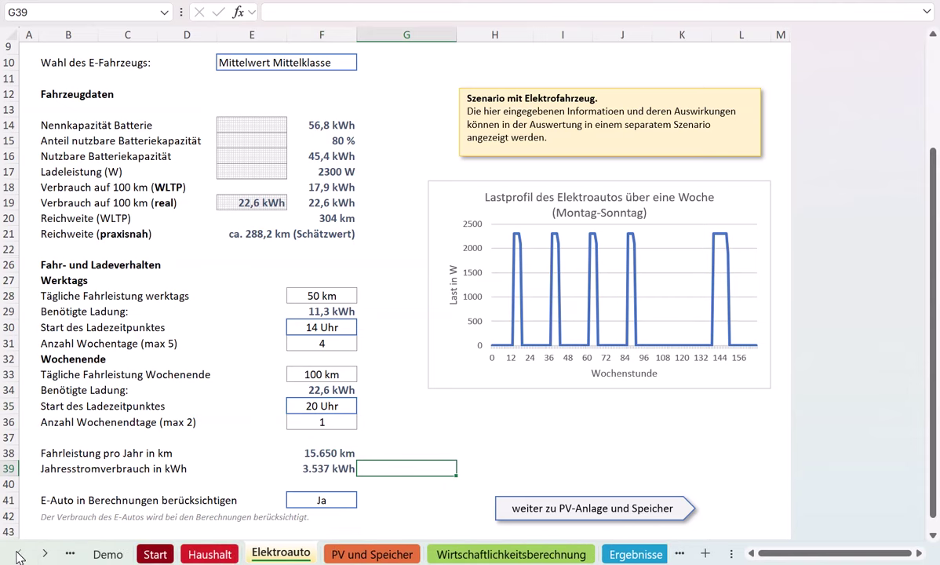
left_click(108, 554)
scroll(185, 442, "down", 5)
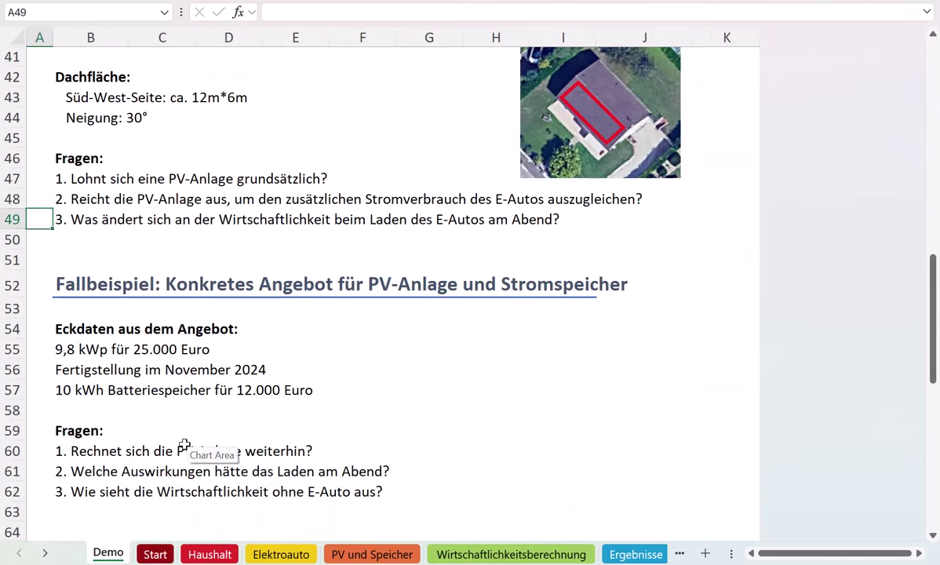
scroll(183, 444, "down", 1)
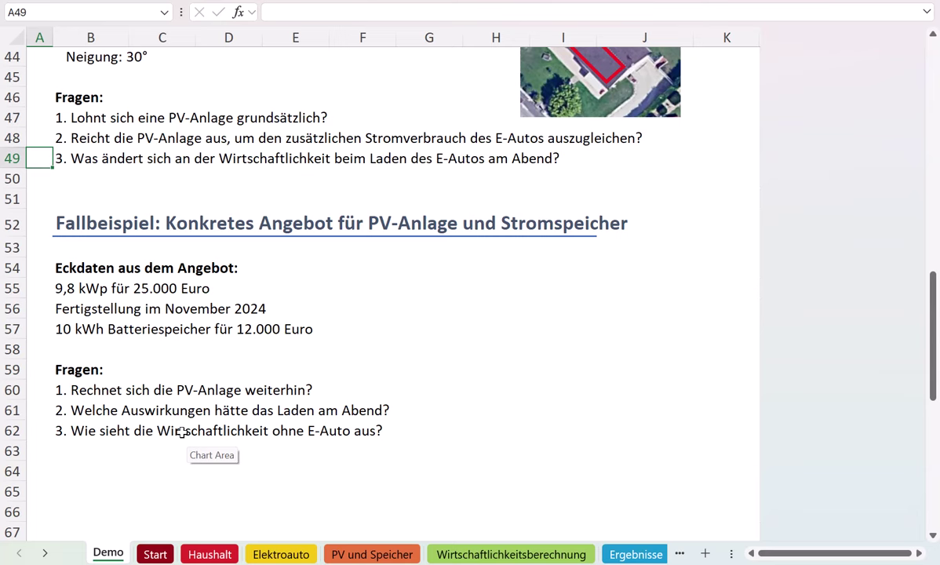
left_click(73, 226)
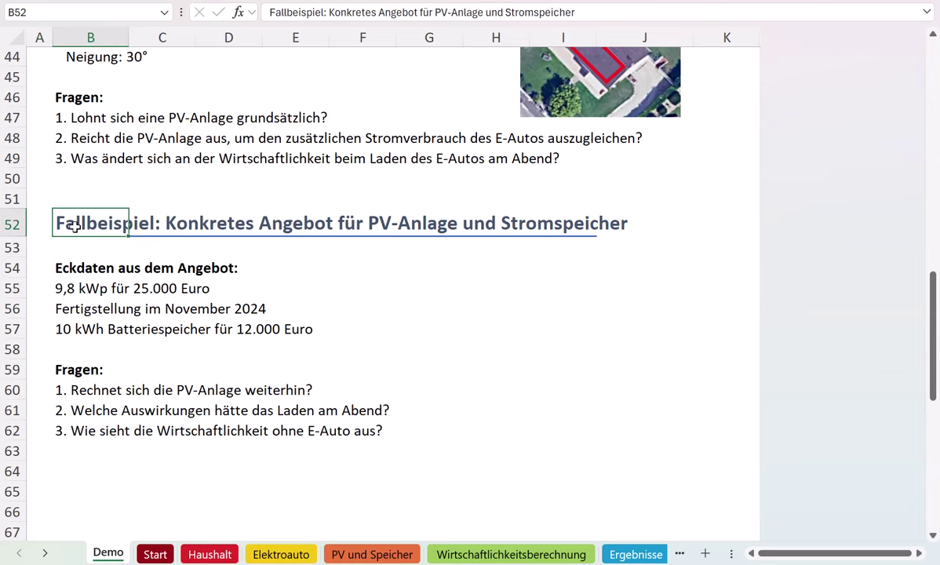